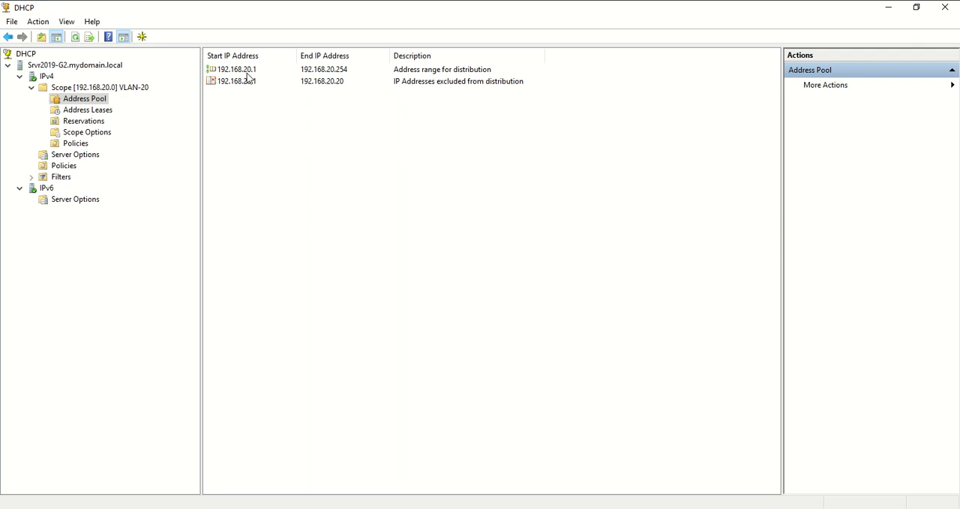
# Review the VLAN-20 scope's distribution range, its excluded address range and its address leases
pyautogui.click(247, 73)
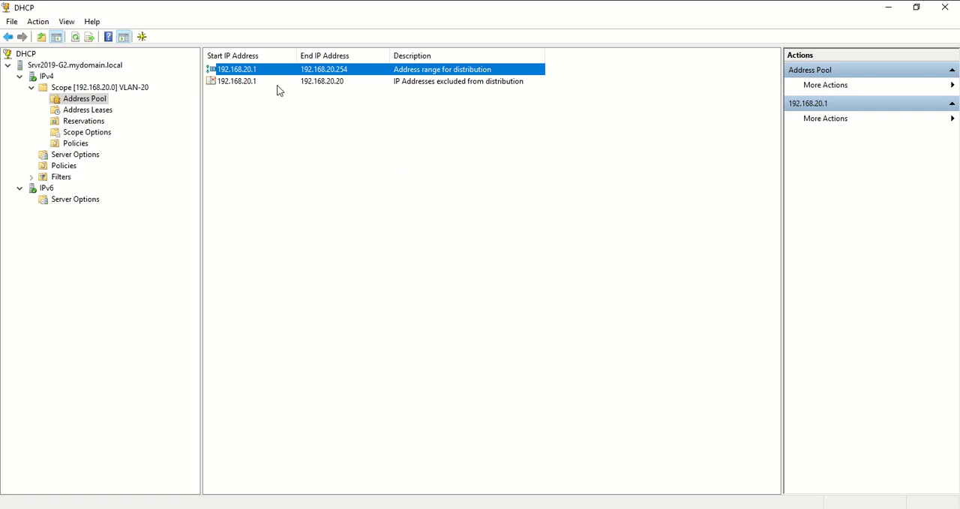
pyautogui.click(229, 84)
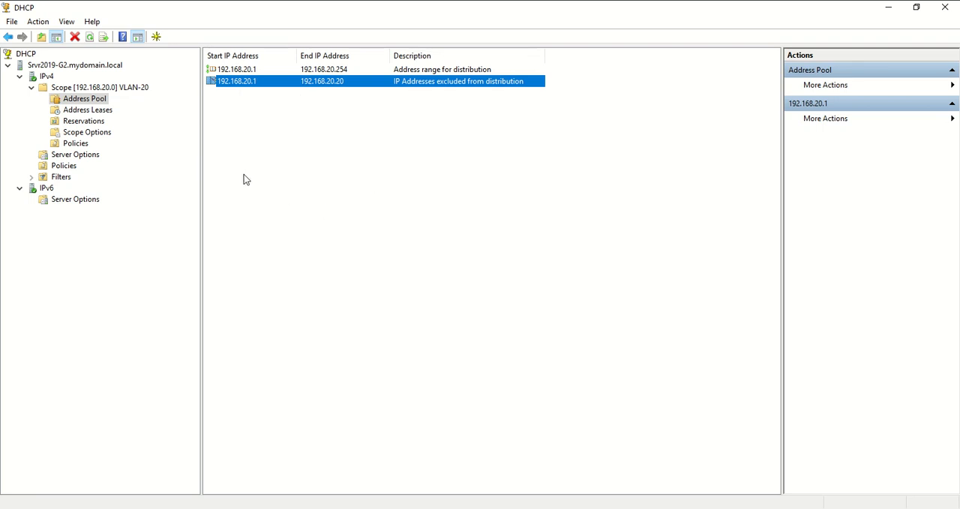
pyautogui.click(101, 111)
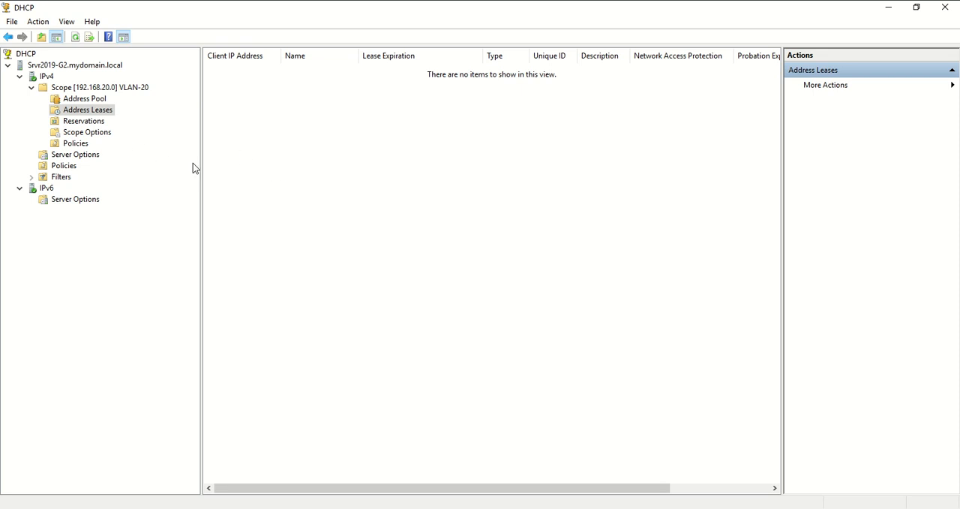
# Open the option configuration for the VLAN-20 scope and look through the available options
pyautogui.click(98, 136)
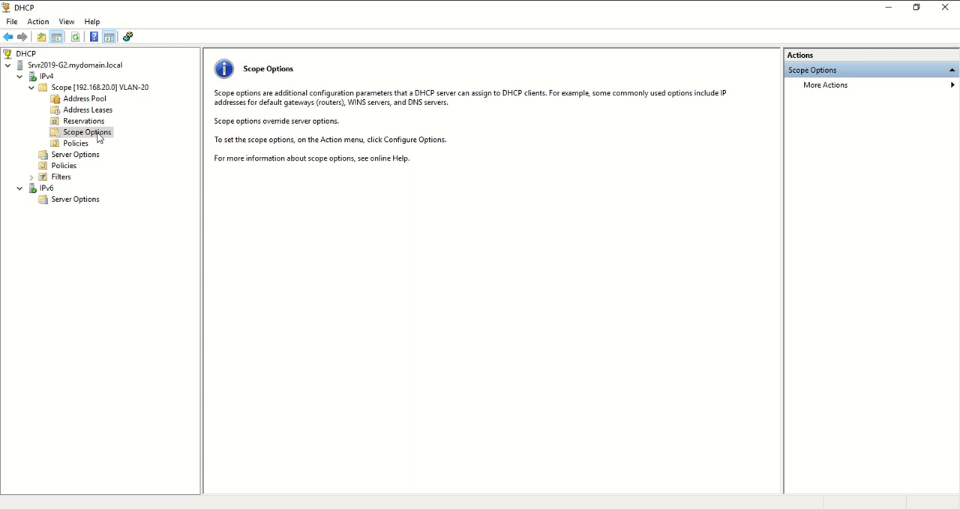
pyautogui.rightClick(98, 138)
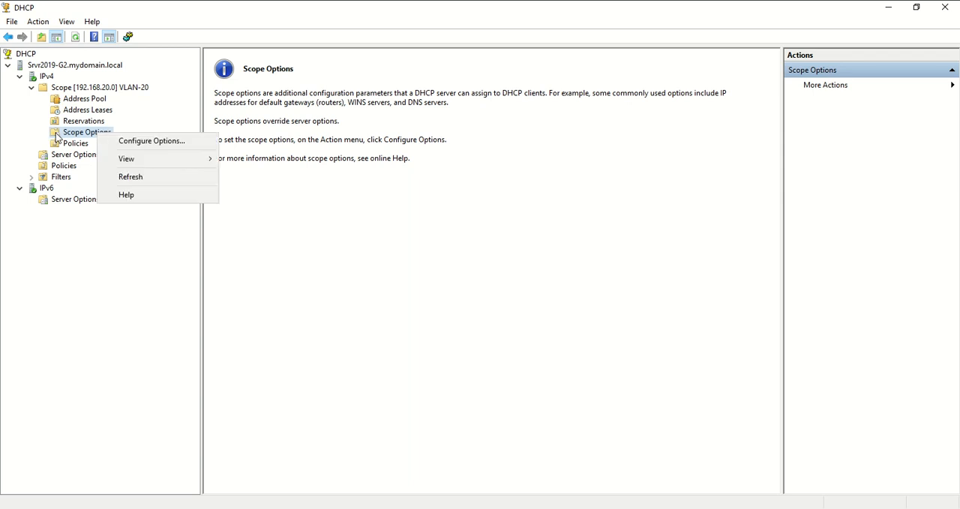
pyautogui.click(160, 142)
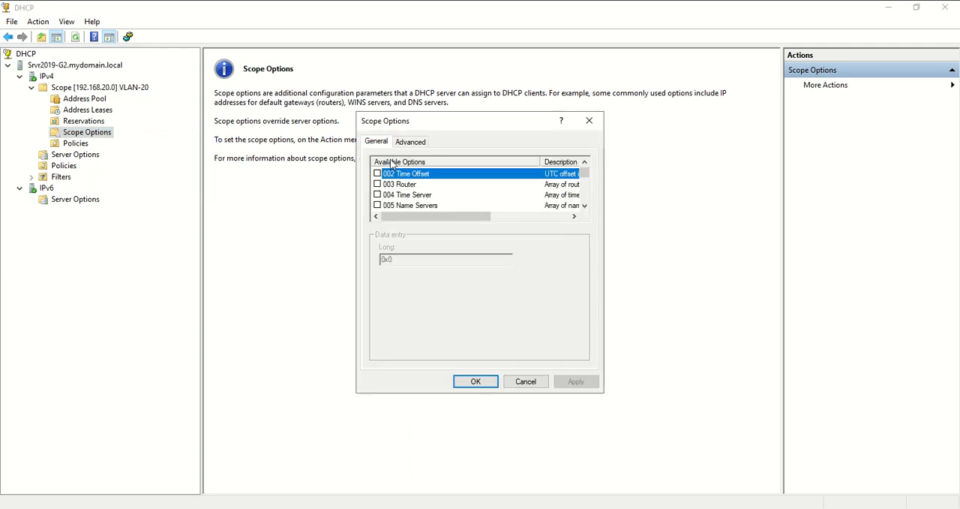
pyautogui.click(590, 184)
pyautogui.moveTo(590, 185)
pyautogui.mouseDown()
pyautogui.moveTo(590, 202)
pyautogui.moveTo(585, 168)
pyautogui.mouseUp()
pyautogui.scroll(-1, 442, 196)
pyautogui.scroll(1, 436, 197)
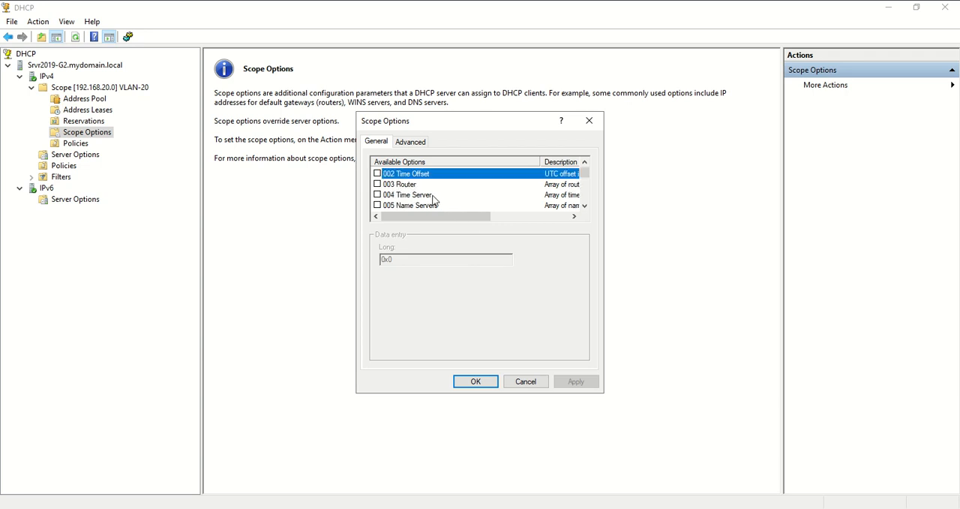
# Select the 003 Router option and check the router IP in the Notepad notes, returning to the scope options
pyautogui.click(413, 186)
pyautogui.hotkey('alt', 'Tab')
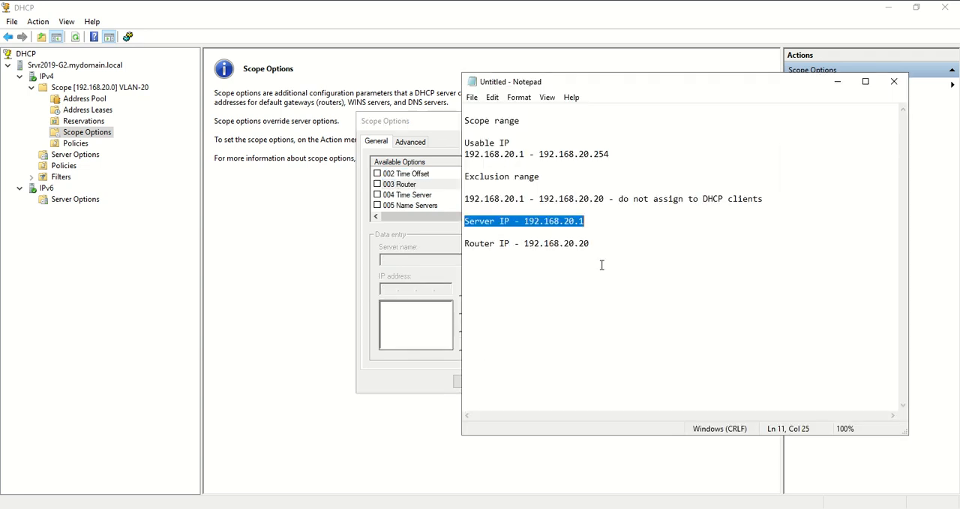
pyautogui.click(508, 243)
pyautogui.moveTo(464, 243); pyautogui.dragTo(599, 250)
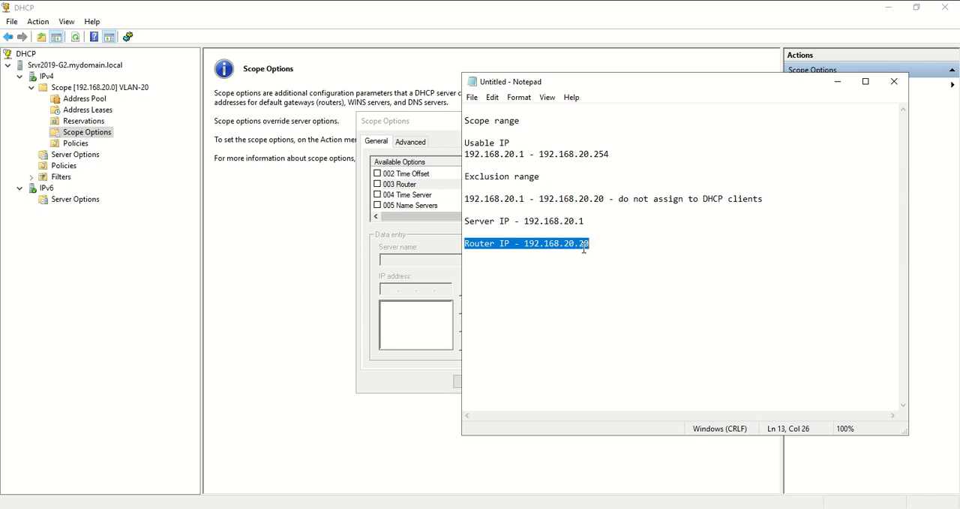
pyautogui.click(417, 226)
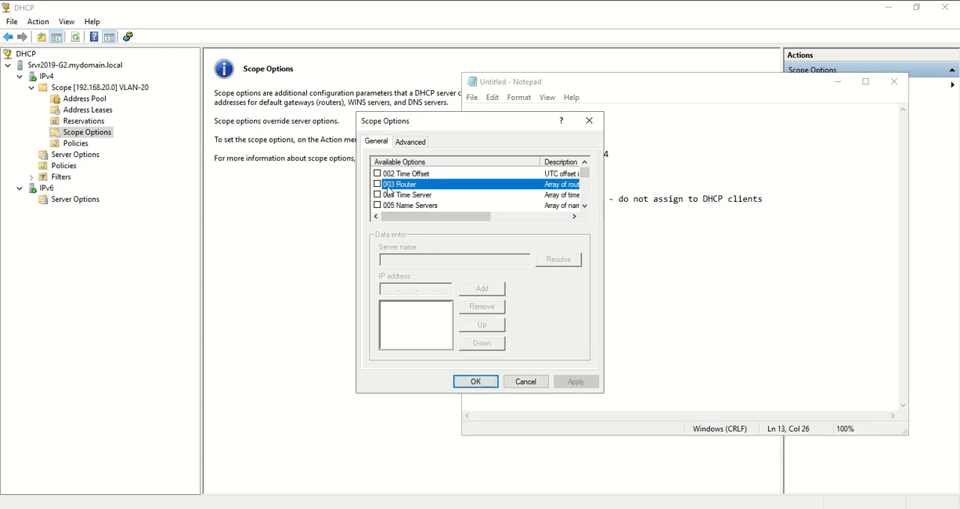
# Enable the 003 Router option and add 192.168.20.20 as the router address
pyautogui.click(377, 184)
pyautogui.click(401, 288)
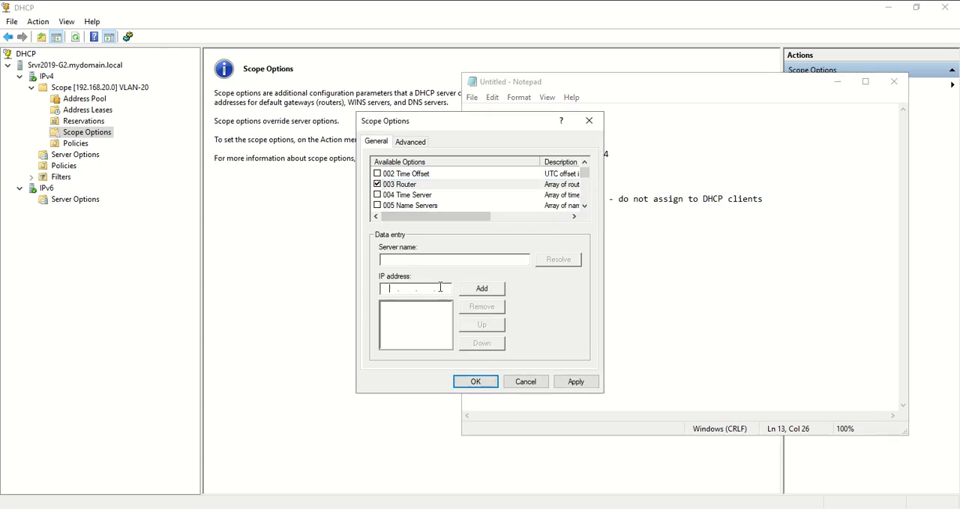
pyautogui.write('192 . 168 . 20 . 20')
pyautogui.click(488, 291)
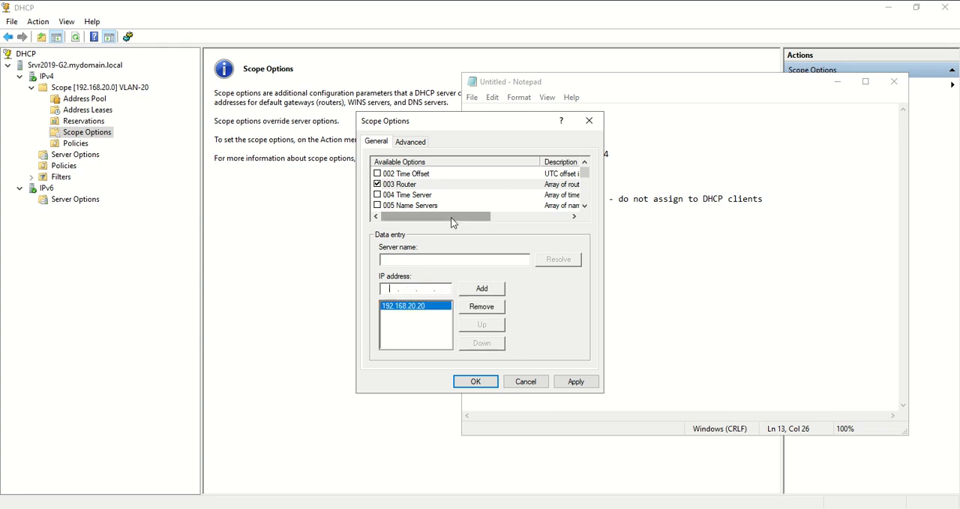
# Enable the 004 Time Server option and add 192.168.20.1 as its address
pyautogui.click(425, 196)
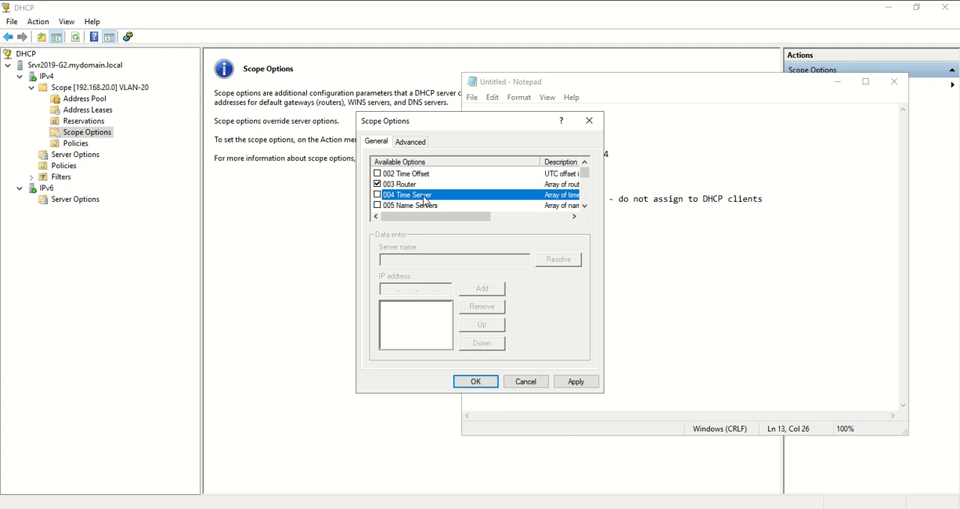
pyautogui.click(378, 195)
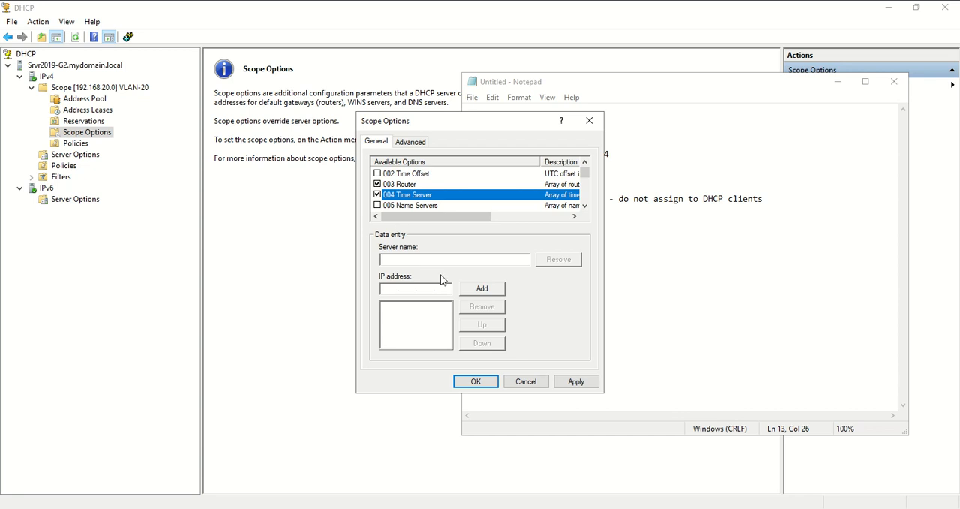
pyautogui.click(406, 291)
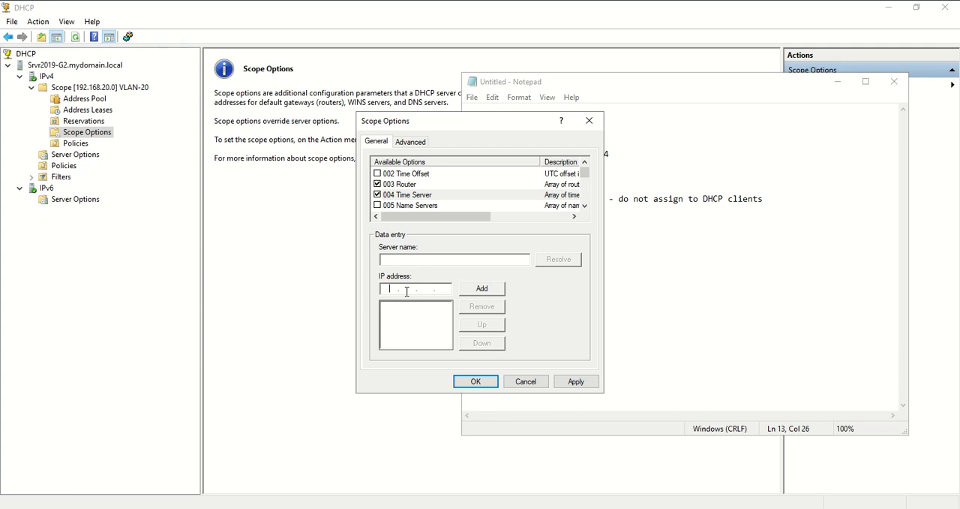
pyautogui.write('192 . 168 . 20 . 1')
pyautogui.click(483, 290)
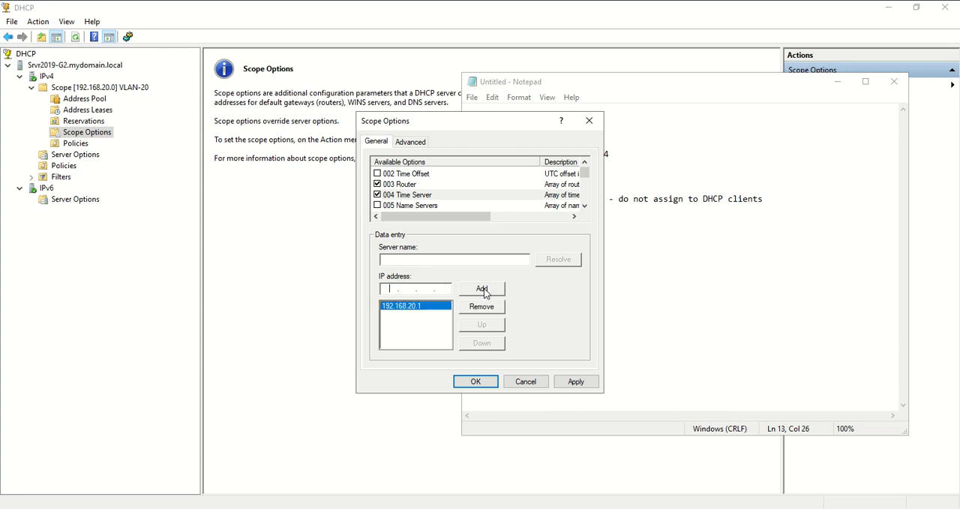
# Enable the 006 DNS Servers option and add 192.168.20.1 as the first DNS server
pyautogui.click(584, 205)
pyautogui.click(584, 205)
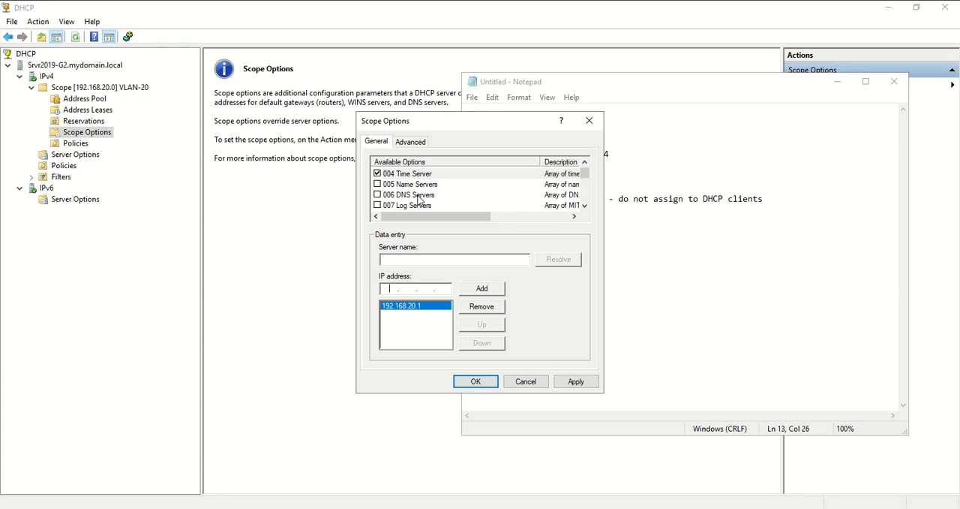
pyautogui.click(418, 197)
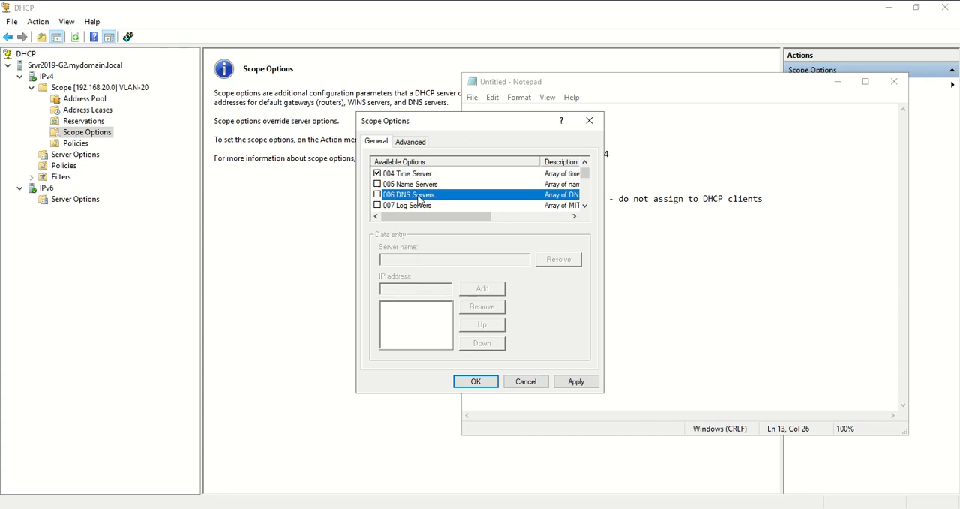
pyautogui.click(377, 195)
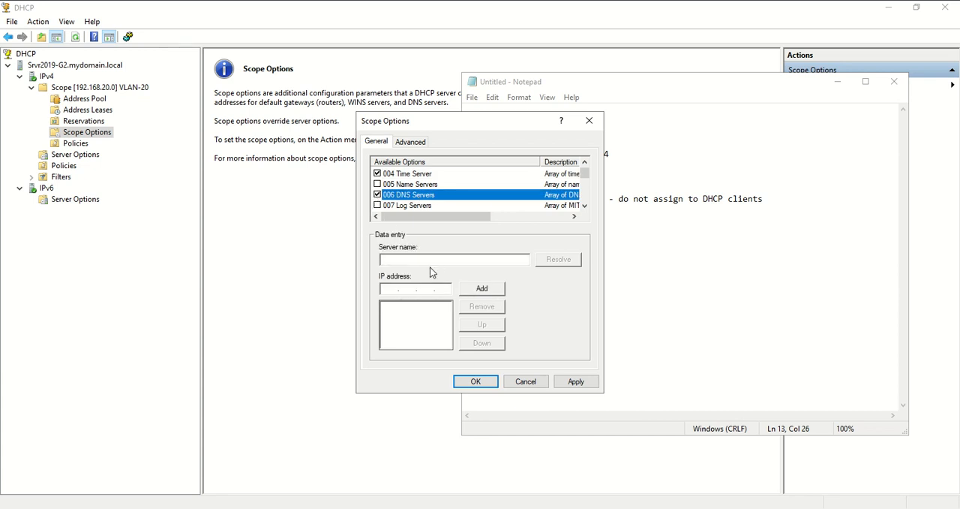
pyautogui.click(390, 286)
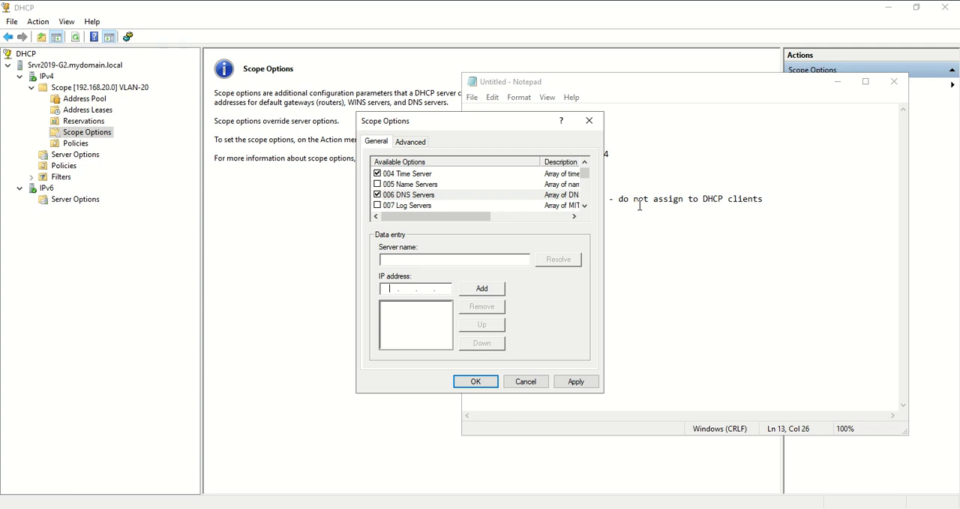
pyautogui.write('192 . 168 . 20 . 1')
pyautogui.click(493, 291)
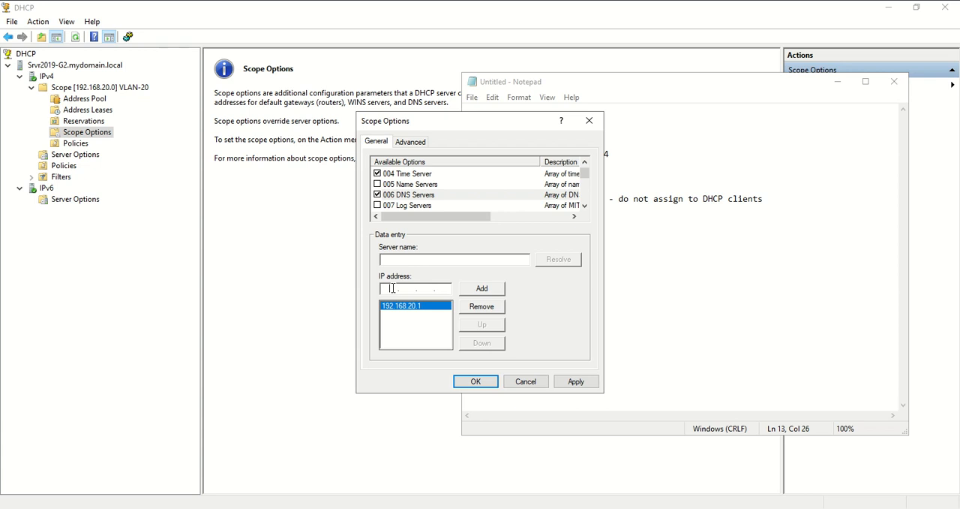
# Add 8.8.8.8 as the second DNS server, accepting it despite failed validation
pyautogui.write('8.8.8.8')
pyautogui.click(484, 290)
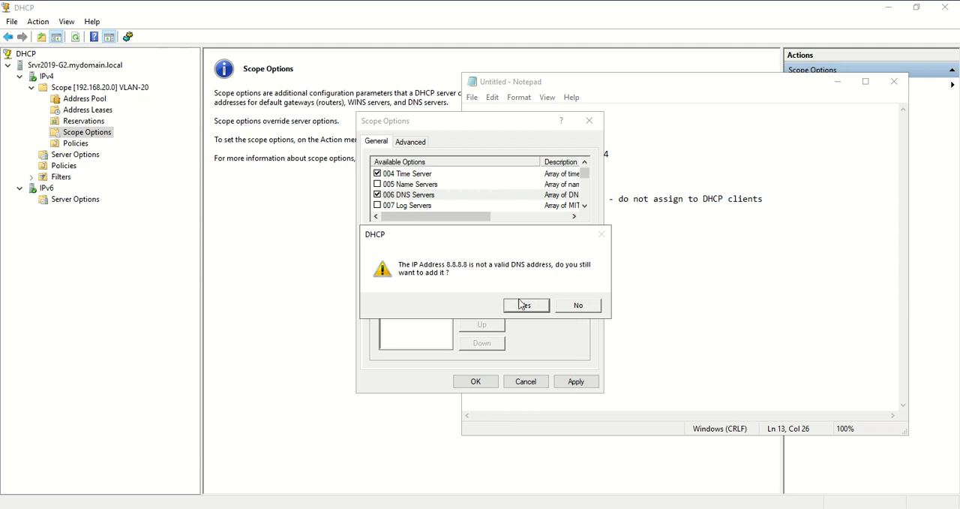
pyautogui.click(525, 306)
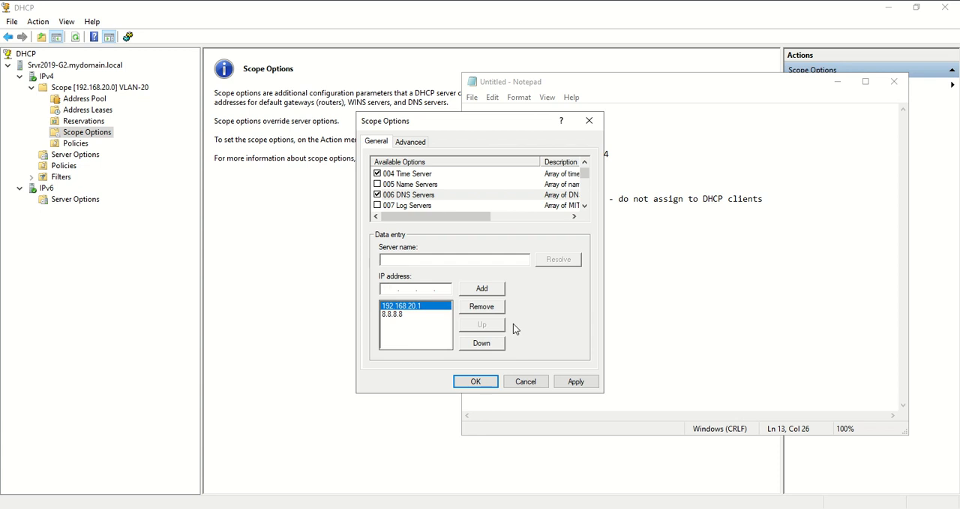
pyautogui.click(585, 206)
pyautogui.click(585, 206)
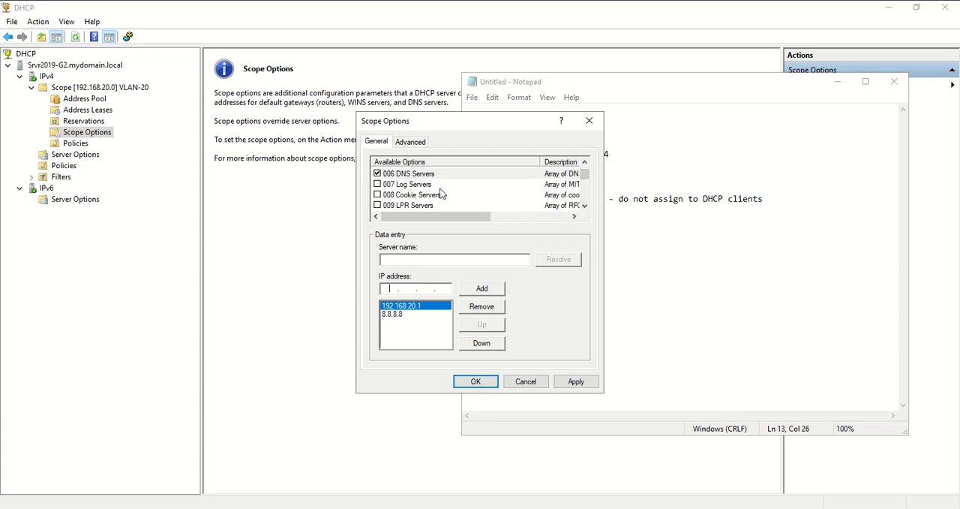
pyautogui.scroll(-2, 521, 207)
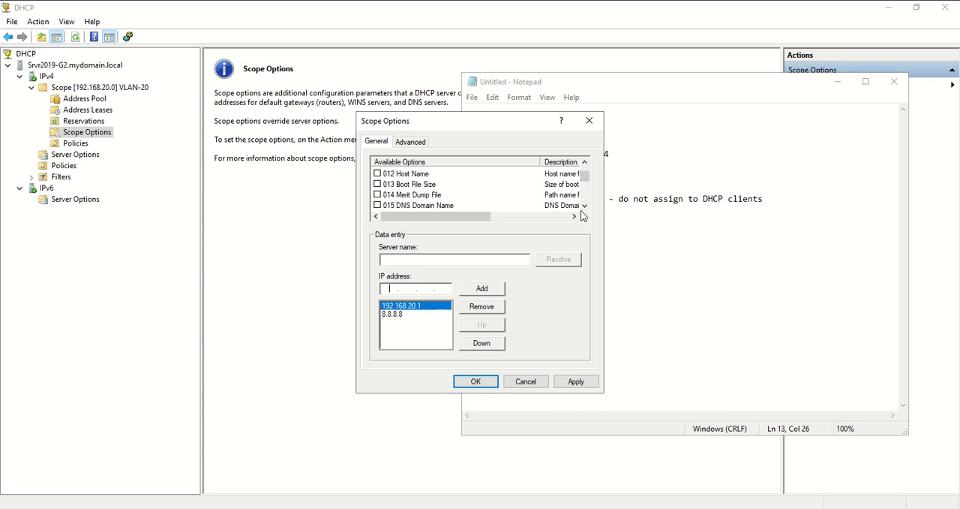
pyautogui.moveTo(457, 217)
pyautogui.mouseDown()
pyautogui.moveTo(516, 223)
pyautogui.moveTo(456, 216)
pyautogui.mouseUp()
pyautogui.click(425, 206)
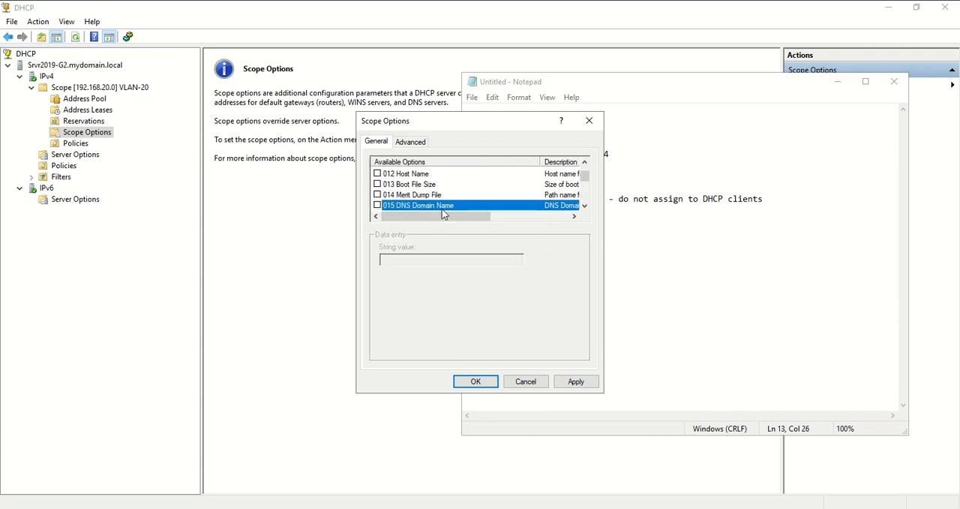
pyautogui.scroll(-2, 442, 209)
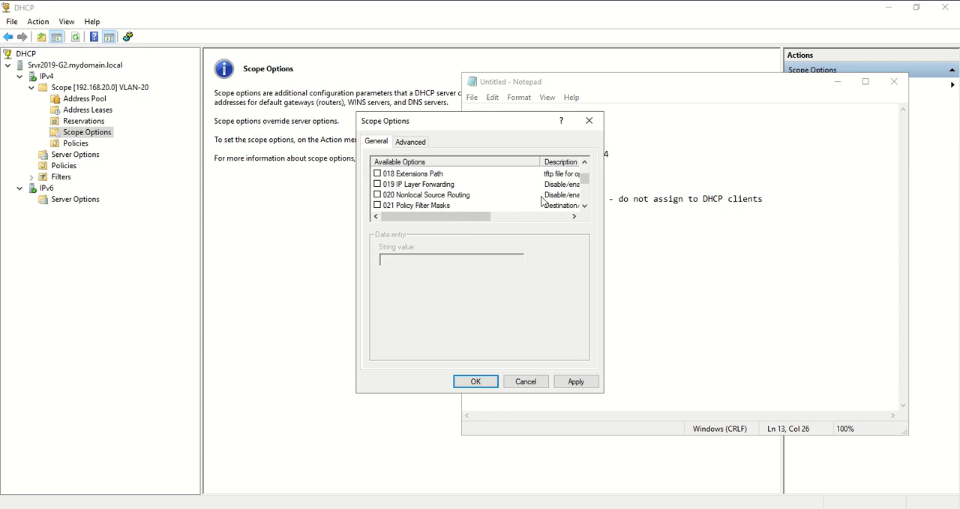
pyautogui.scroll(3, 493, 199)
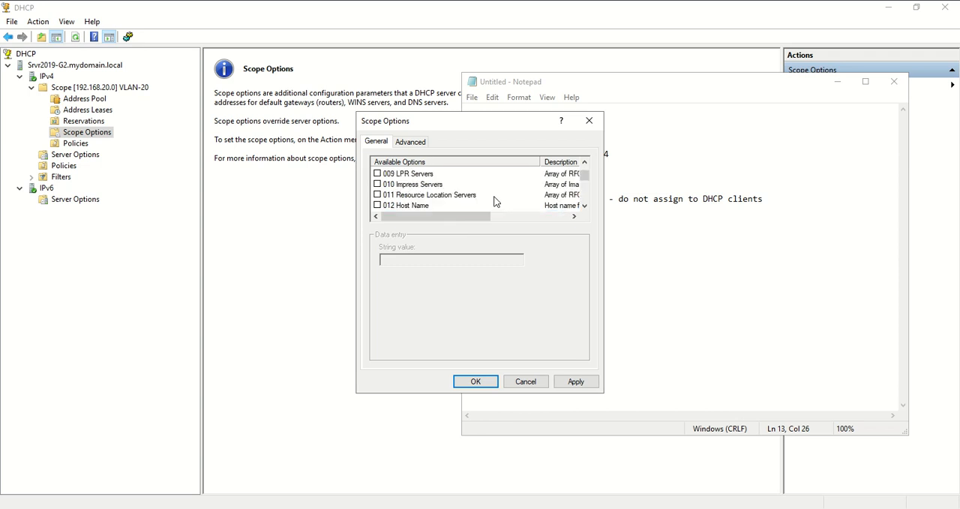
pyautogui.click(415, 205)
pyautogui.scroll(-1, 469, 210)
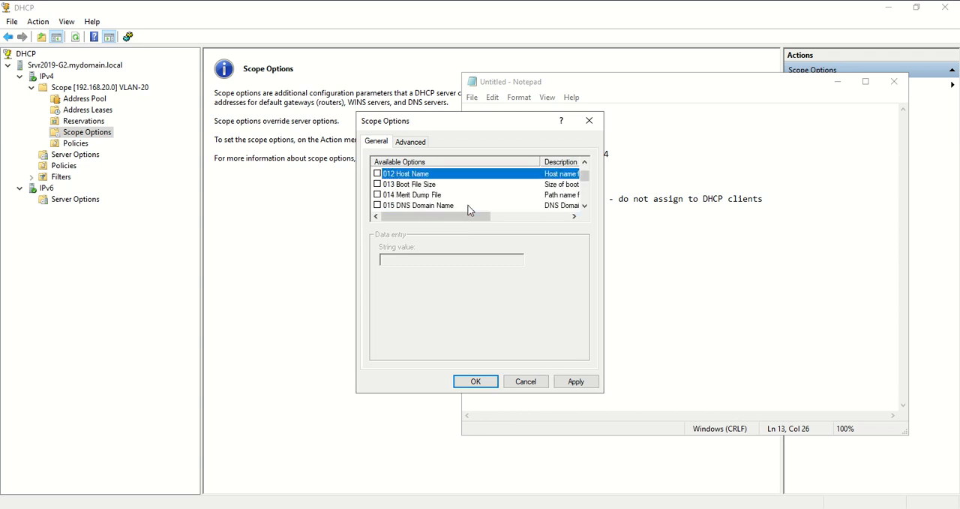
pyautogui.click(377, 174)
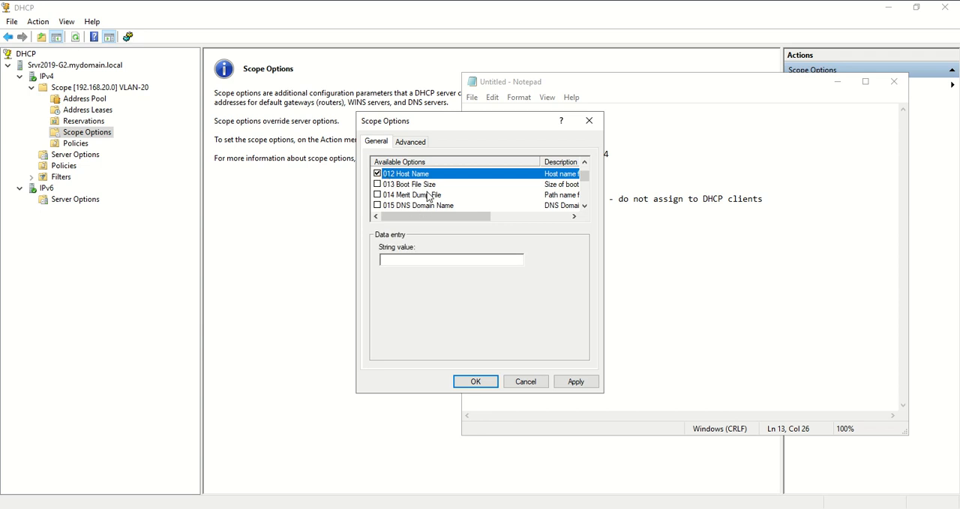
pyautogui.click(377, 173)
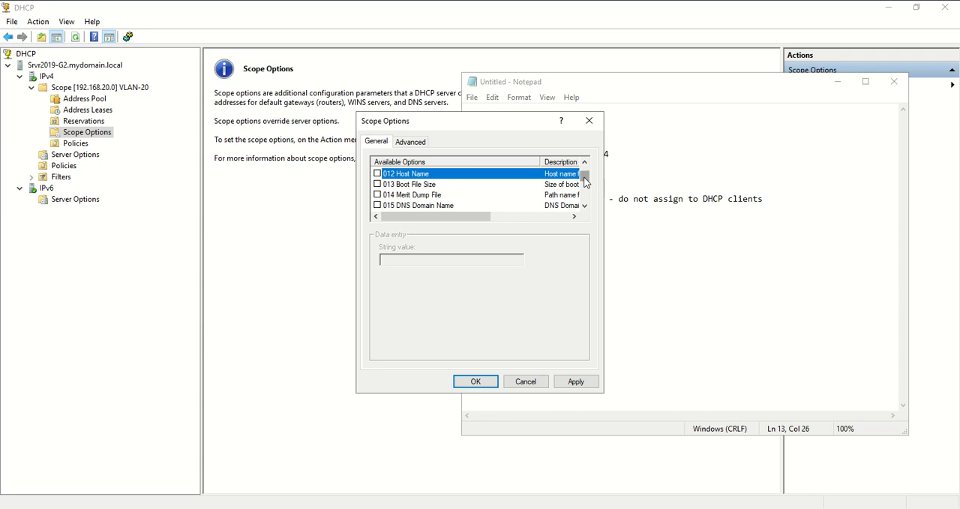
# Recheck the enabled router, time server and DNS options, apply them to the scope and close the dialog
pyautogui.moveTo(584, 177); pyautogui.dragTo(584, 168)
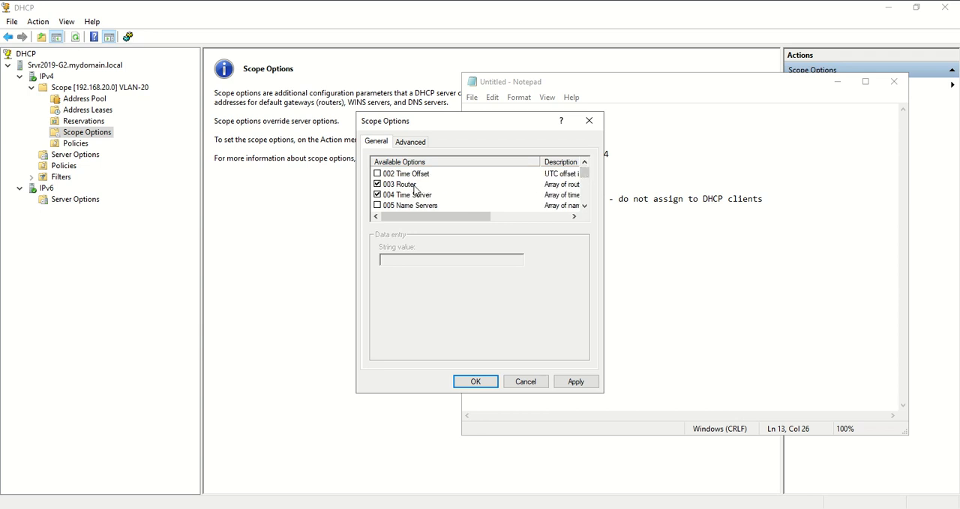
pyautogui.click(585, 205)
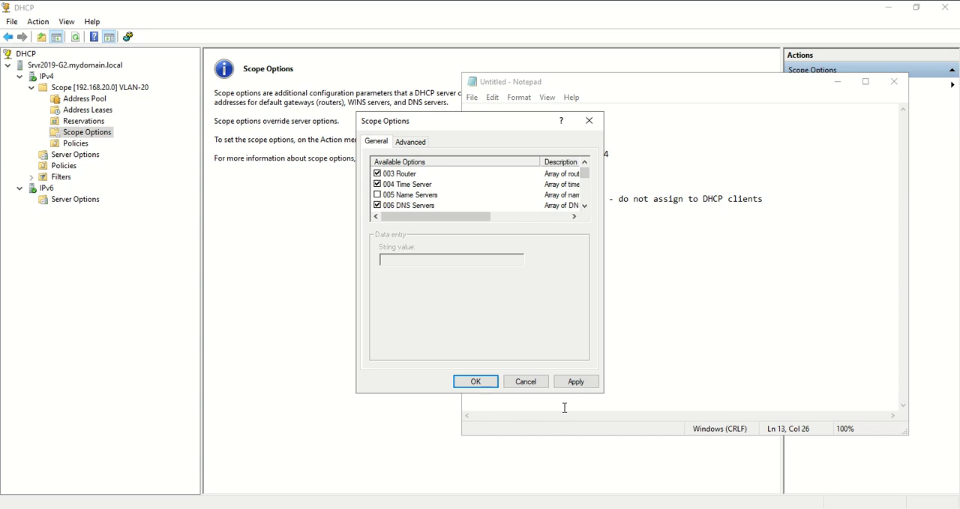
pyautogui.click(575, 382)
pyautogui.click(529, 381)
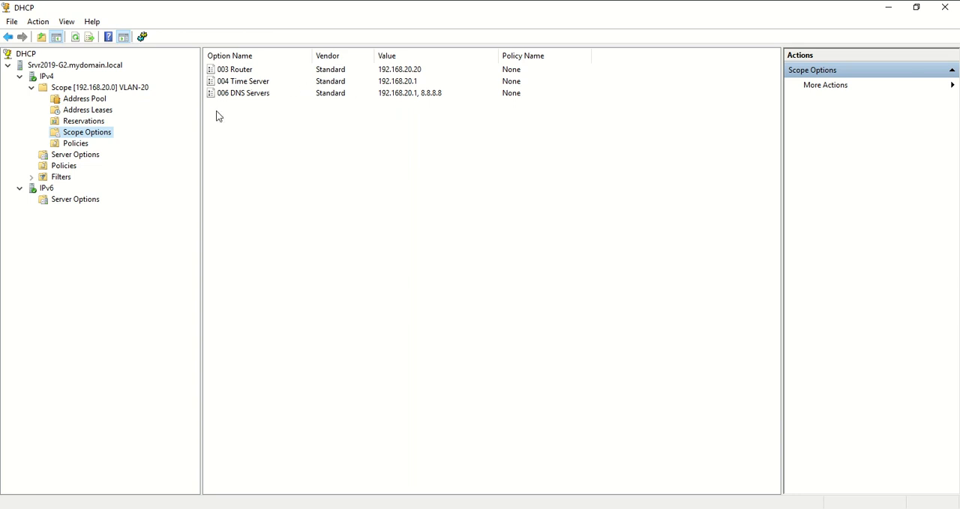
# Examine the IPv4 server options configuration, close it without changes and return to the VLAN-20 scope options
pyautogui.click(89, 156)
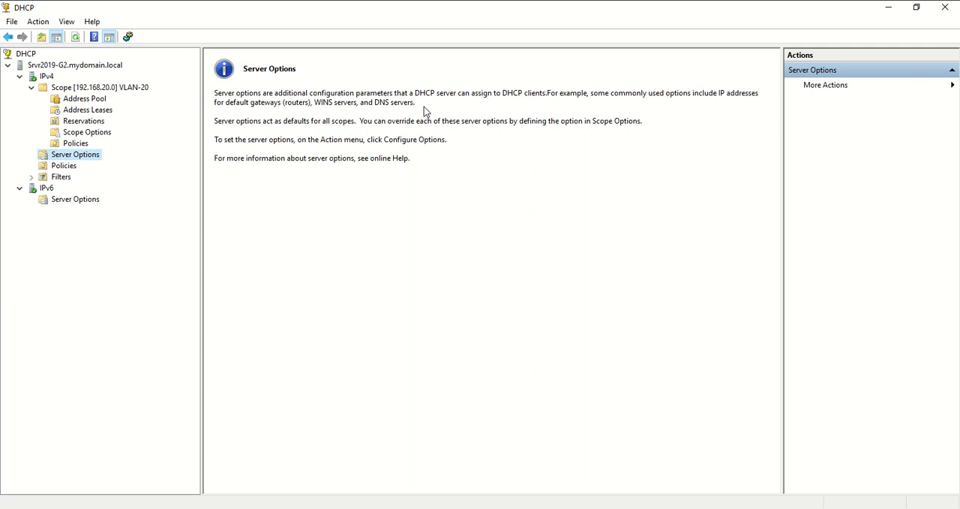
pyautogui.rightClick(86, 154)
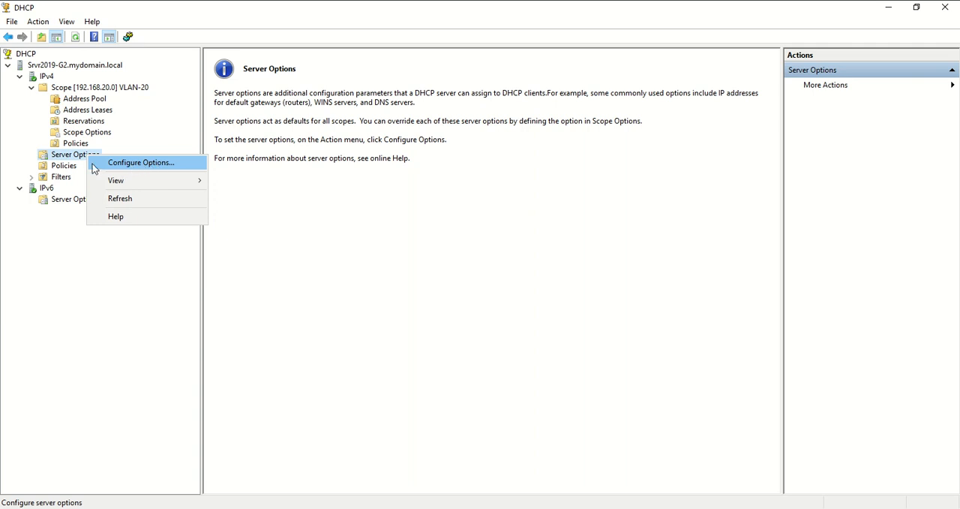
pyautogui.click(145, 165)
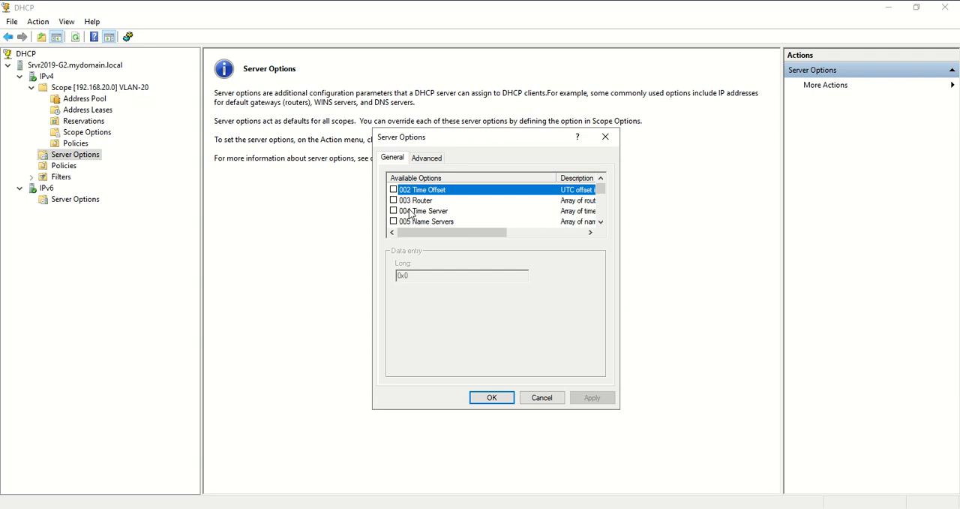
pyautogui.click(541, 398)
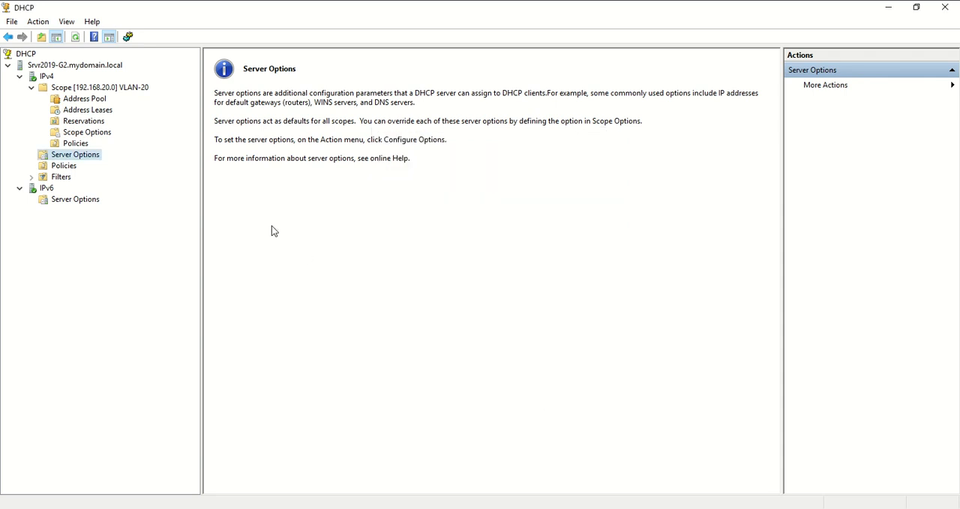
pyautogui.click(87, 133)
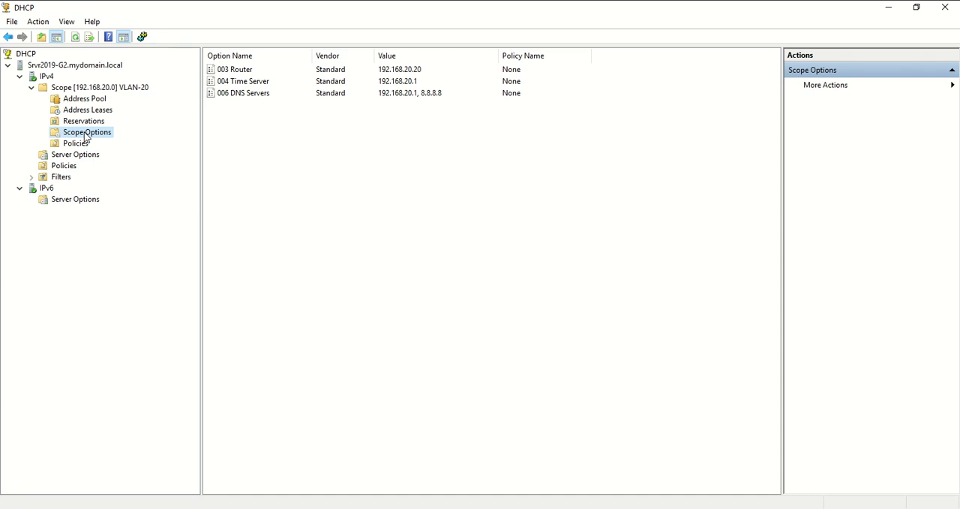